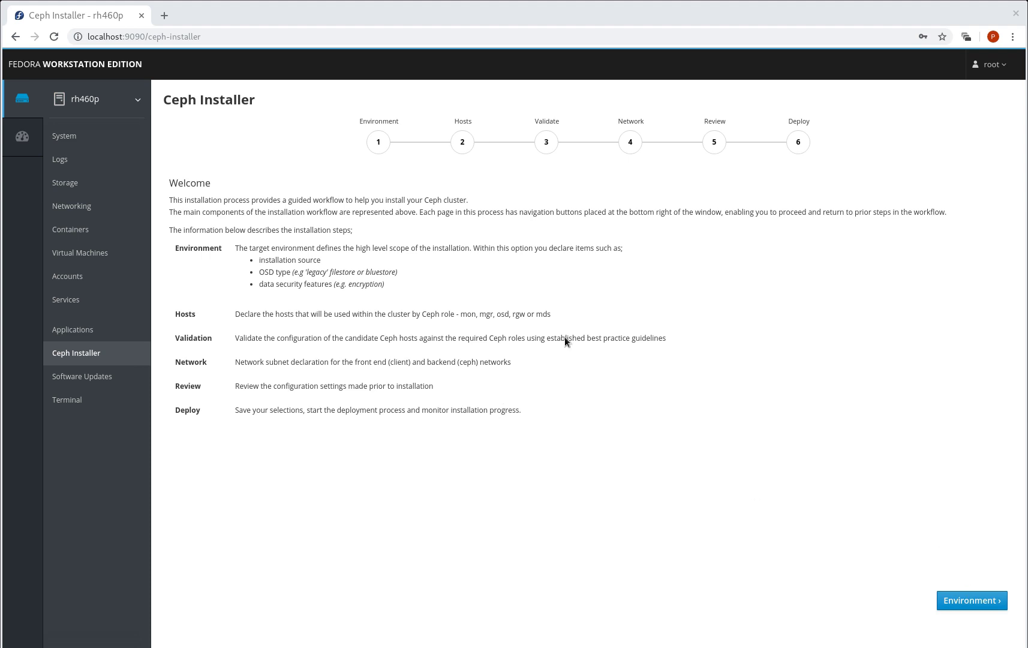
Step: Set the environment to Community source, 14 (Nautilus) and Development/POC, then advance to host definition
left_click(955, 602)
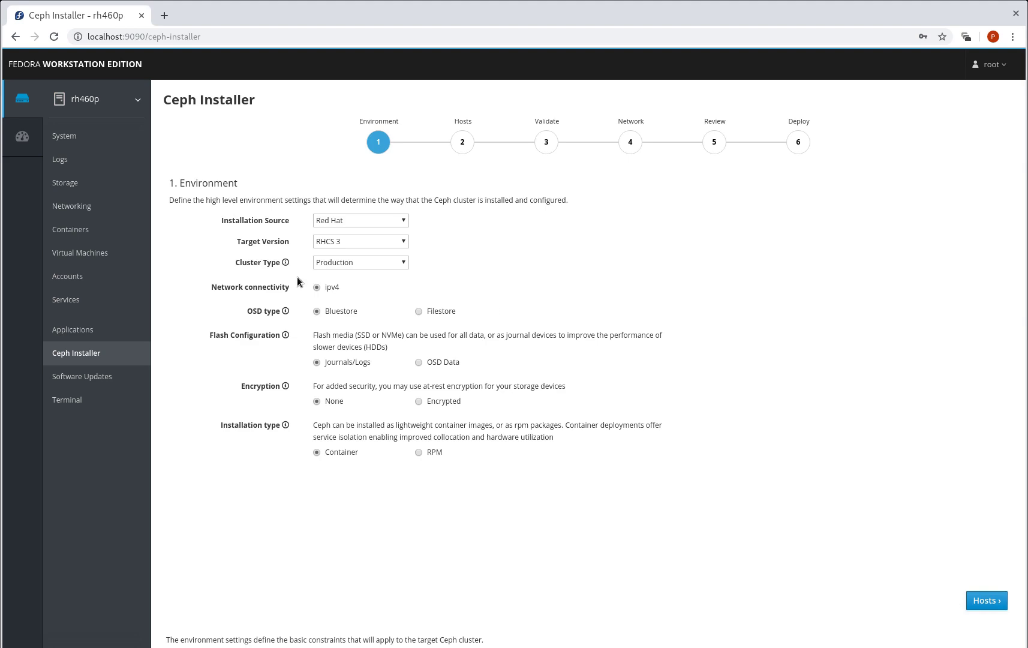
left_click(336, 219)
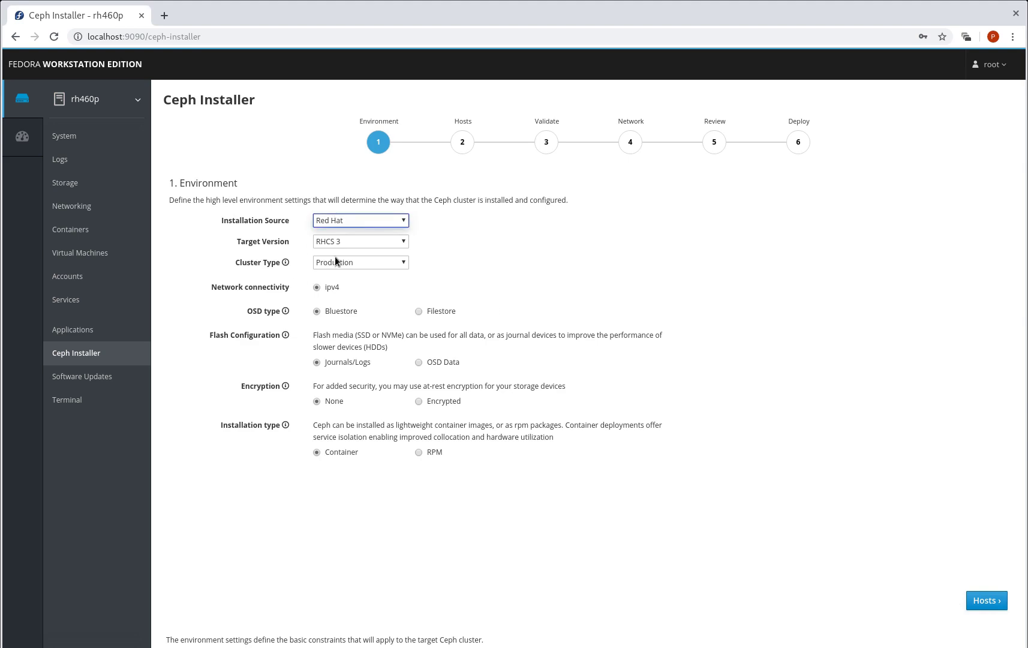
left_click(334, 262)
left_click(334, 241)
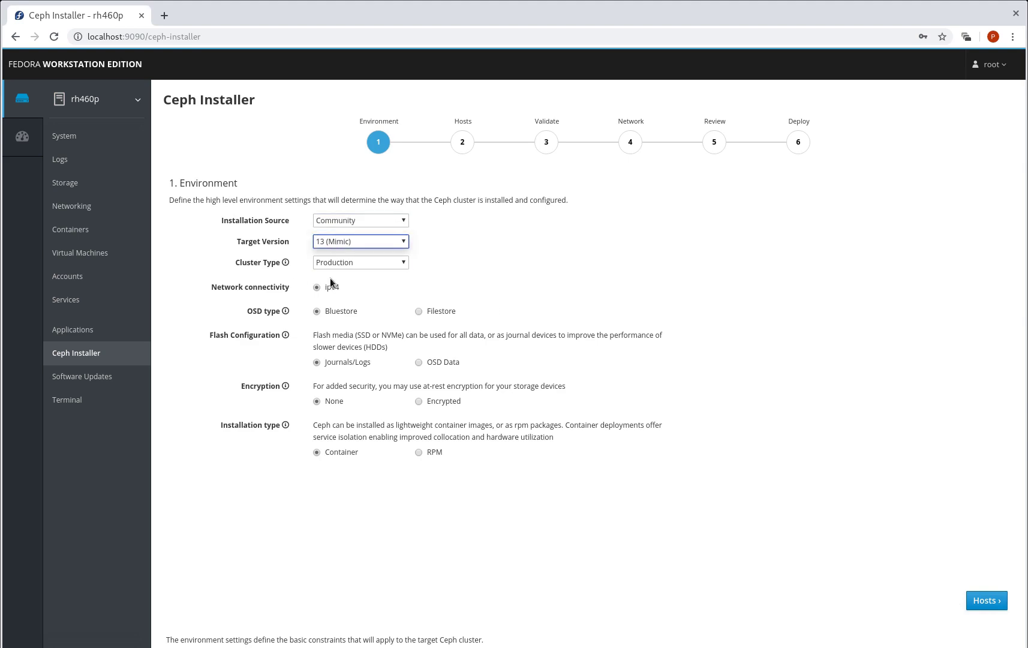
left_click(337, 273)
left_click(341, 262)
left_click(340, 287)
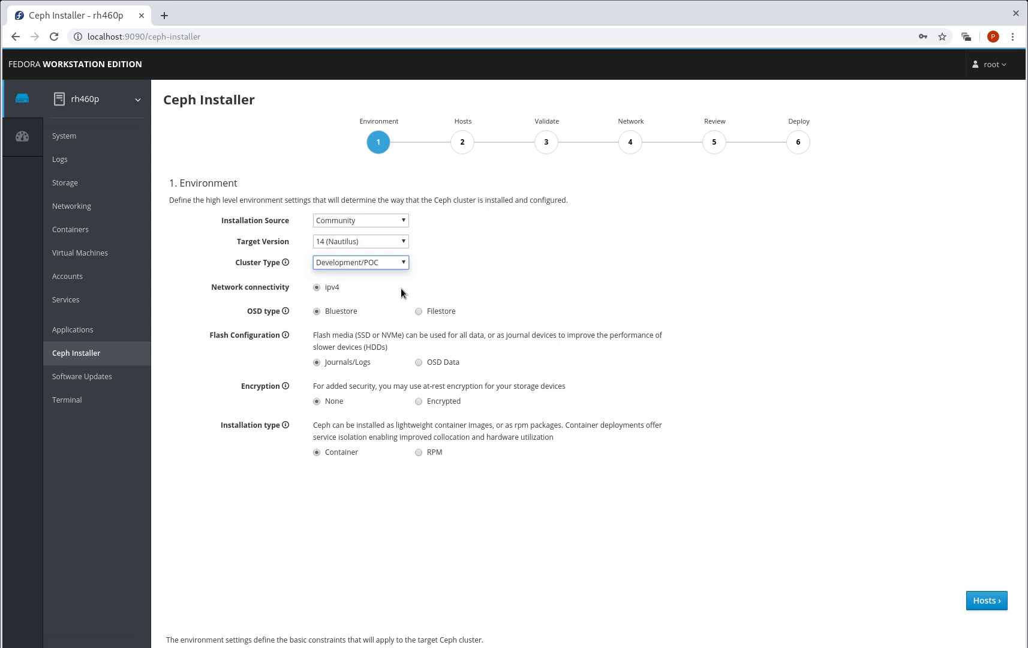
mouse_move(284, 262)
left_click(983, 600)
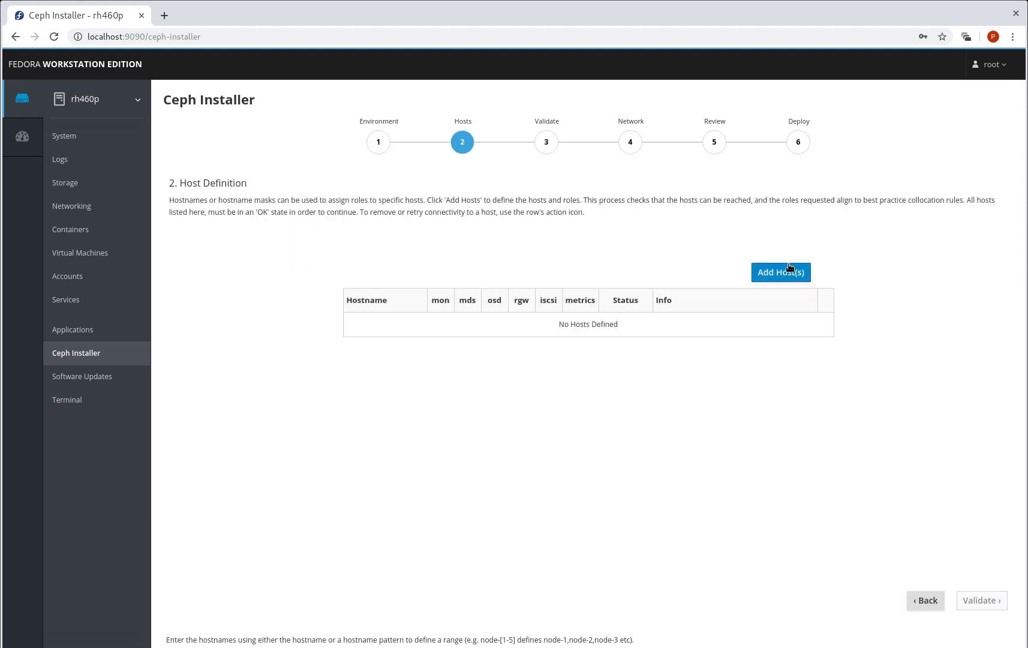
Step: Add hosts nautilus-1 to nautilus-3 using the mask nautilus-[1-3], with mon and osd roles
left_click(781, 272)
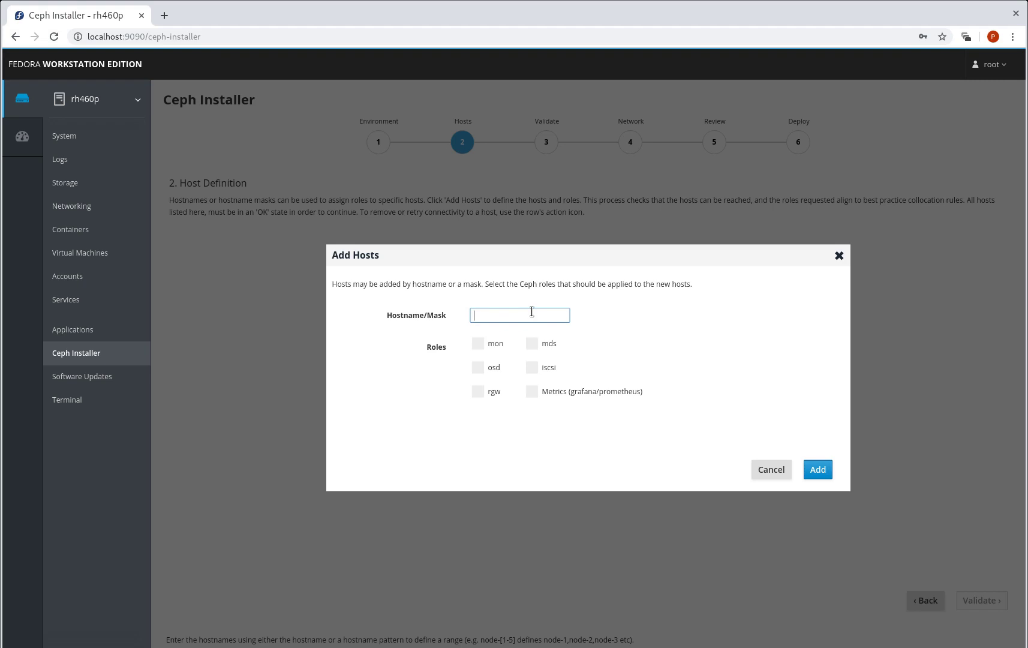
type("nautilus-[1-3")
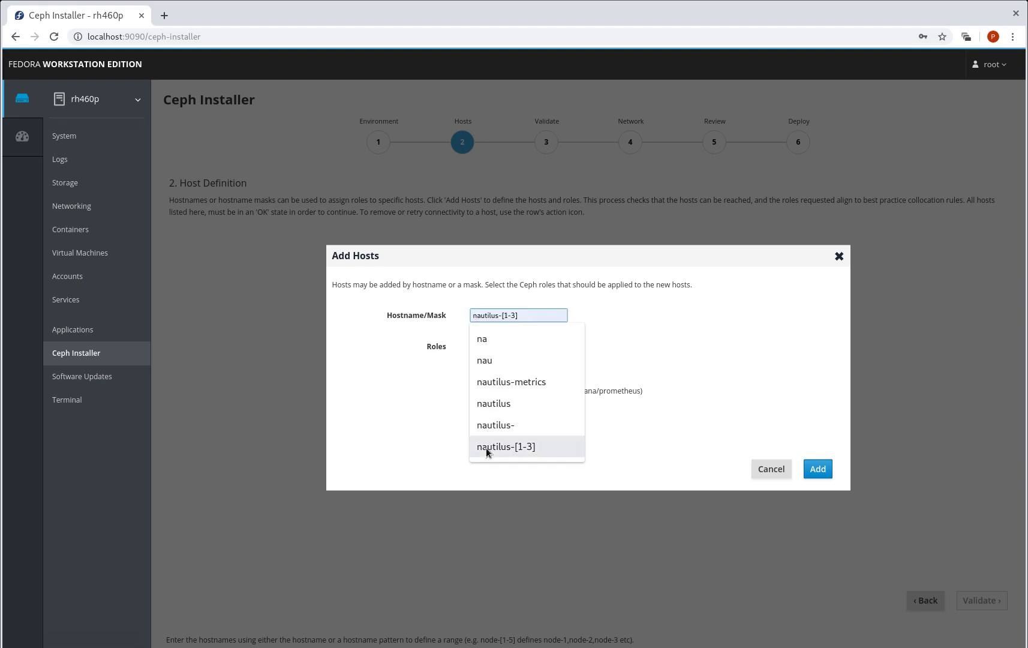
left_click(487, 446)
left_click(477, 343)
left_click(478, 366)
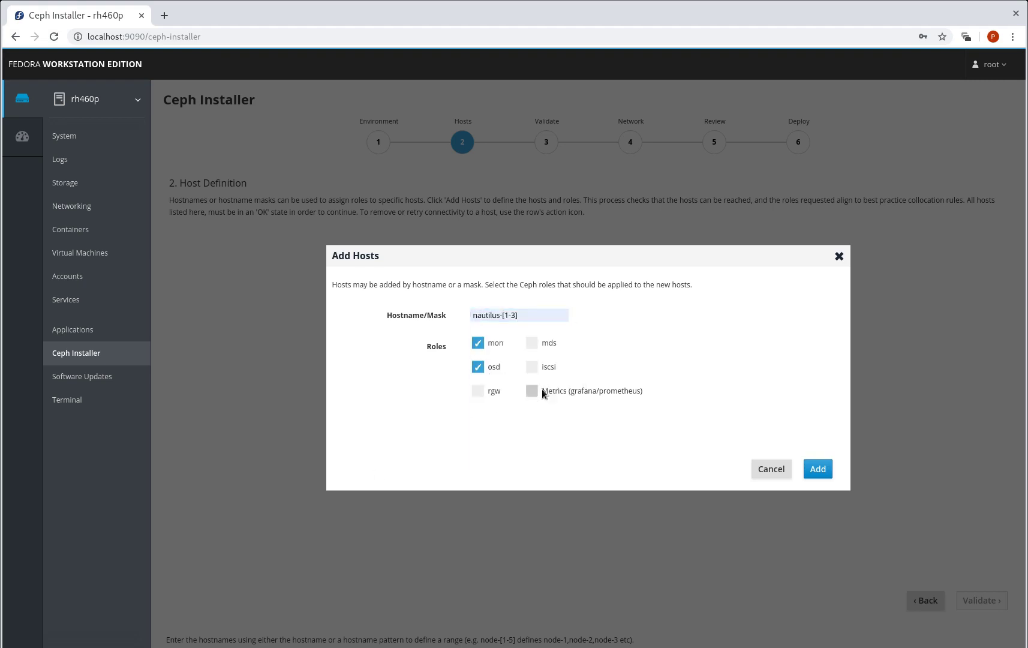
left_click(817, 469)
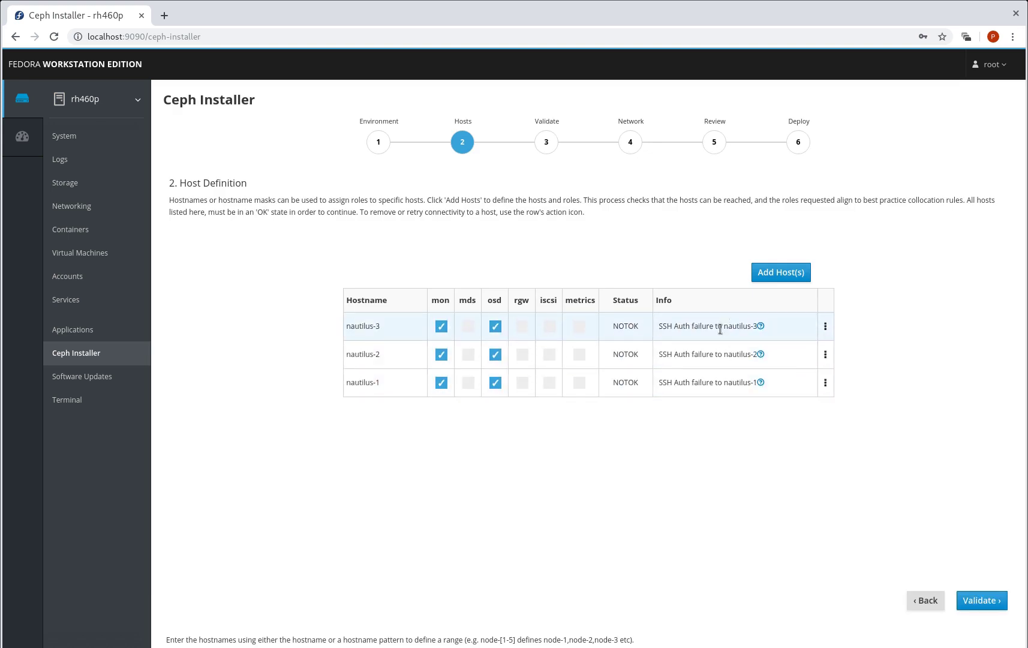
Step: Add host nautilus-metrics with the Metrics (grafana/prometheus) role after the iscsi role is refused
left_click(760, 276)
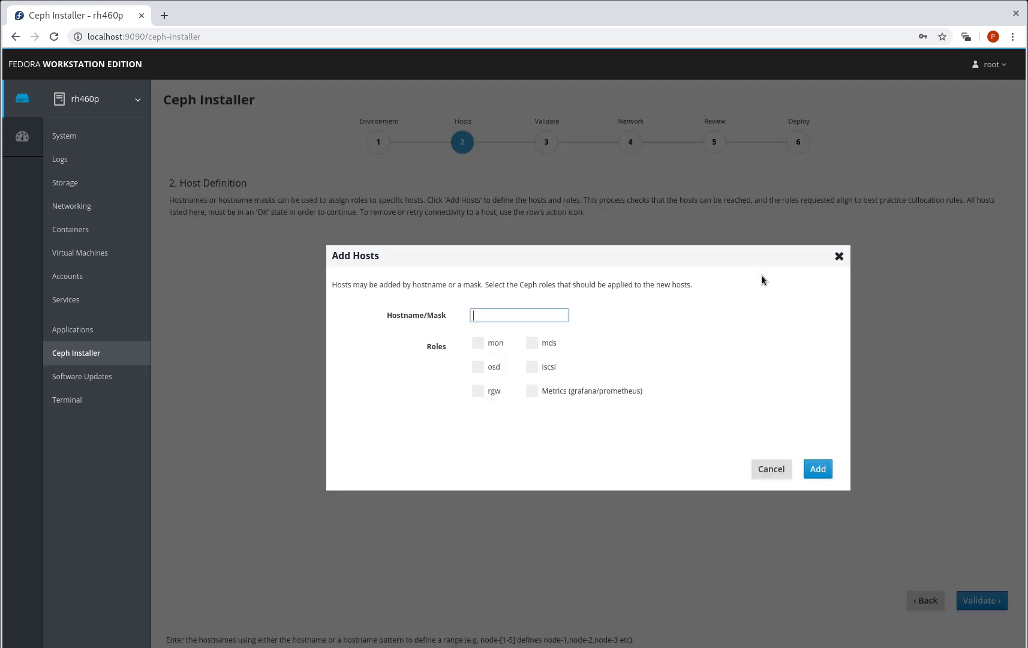
left_click(514, 317)
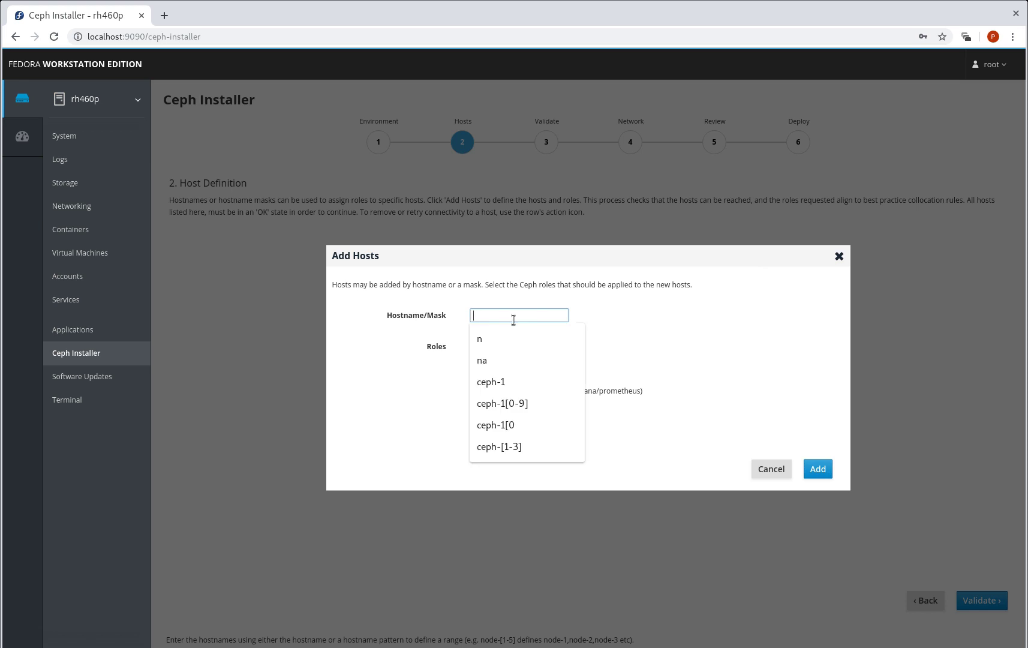
type("n")
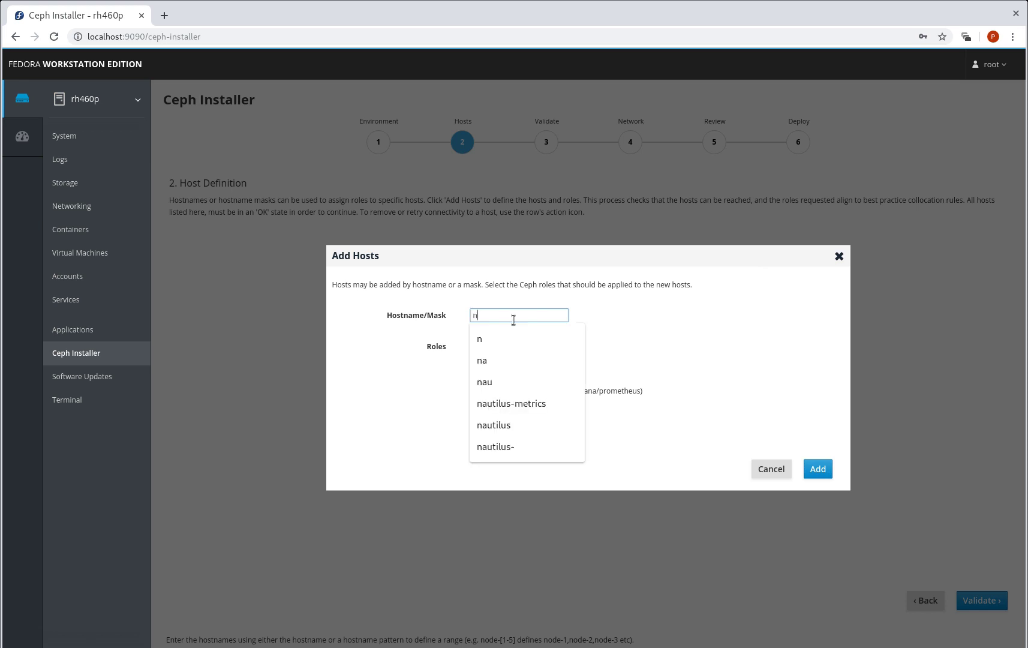
type("au")
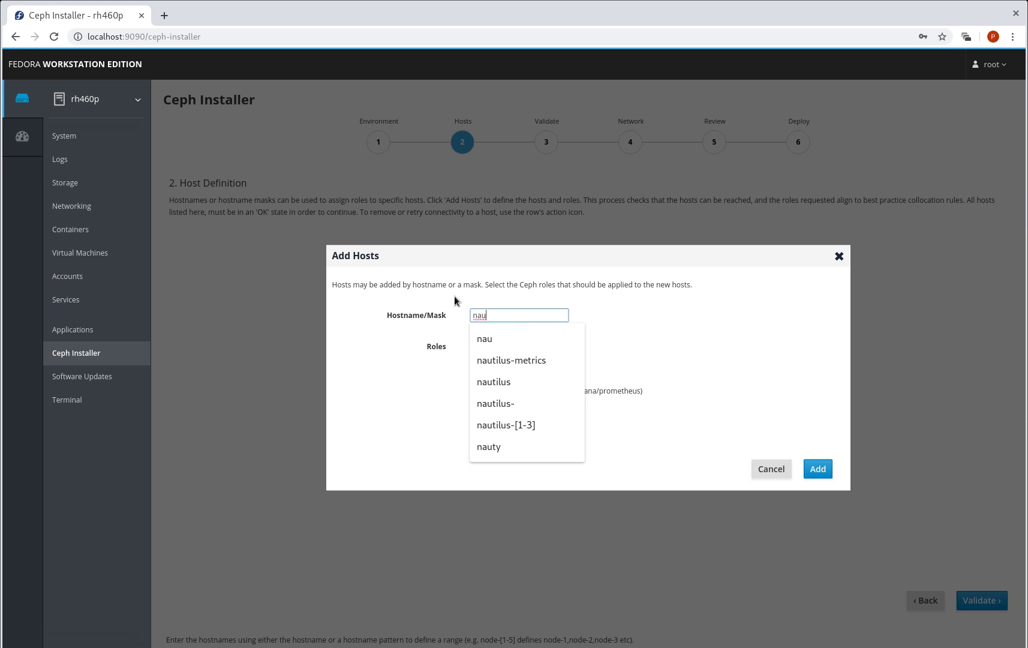
left_click(529, 360)
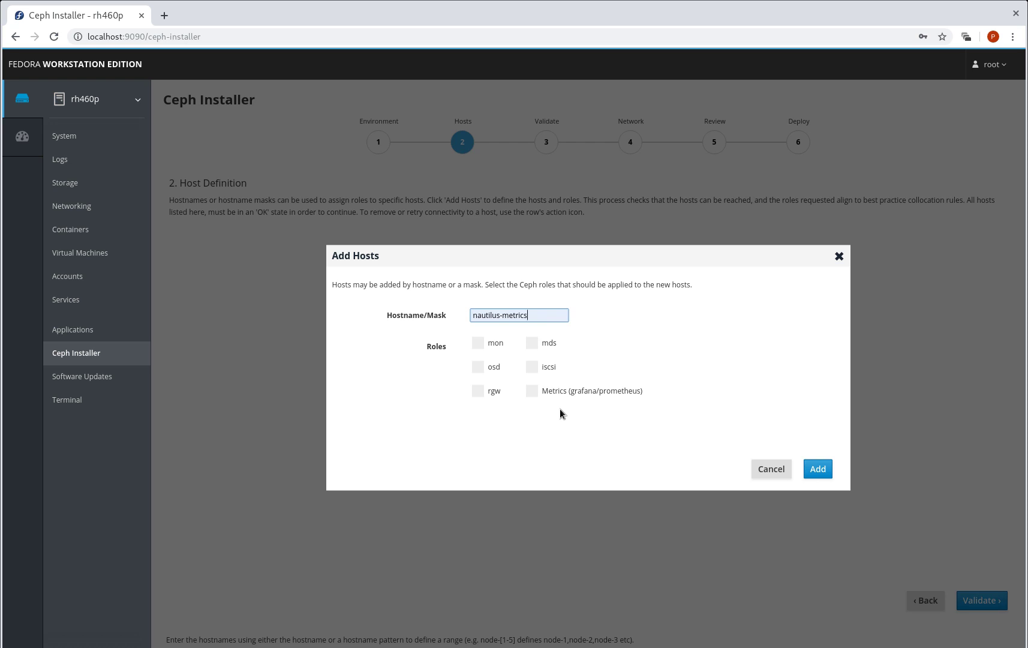
left_click(532, 392)
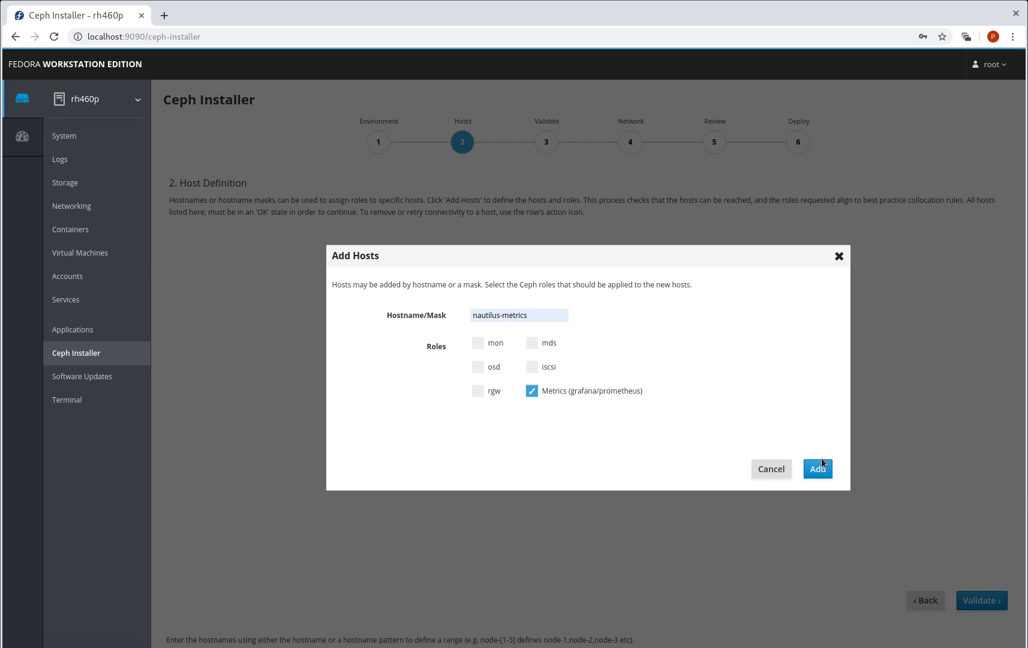
left_click(535, 365)
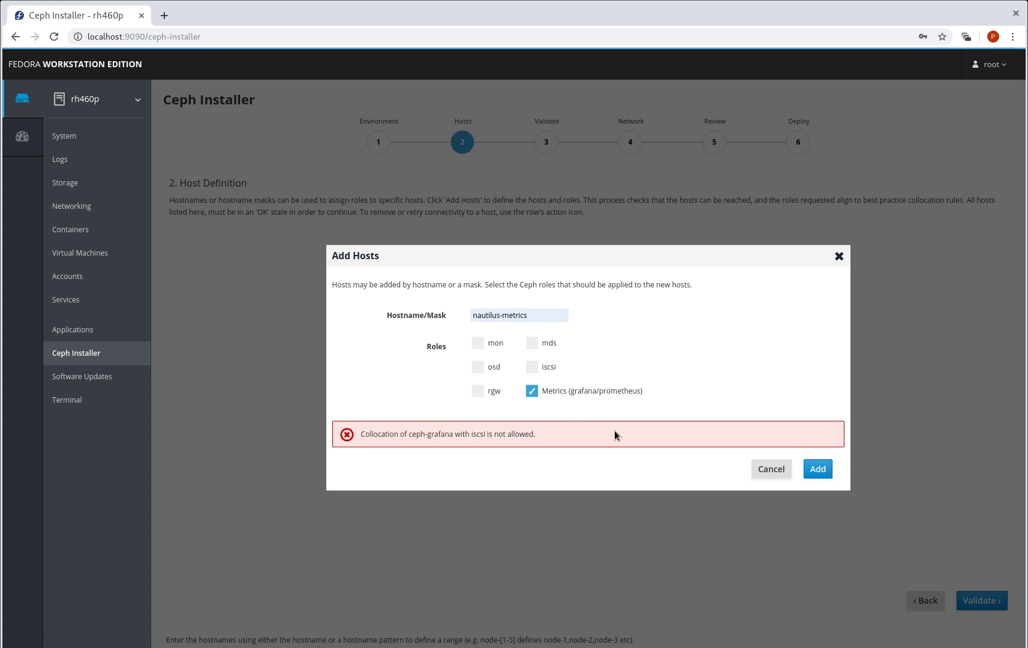
left_click(819, 471)
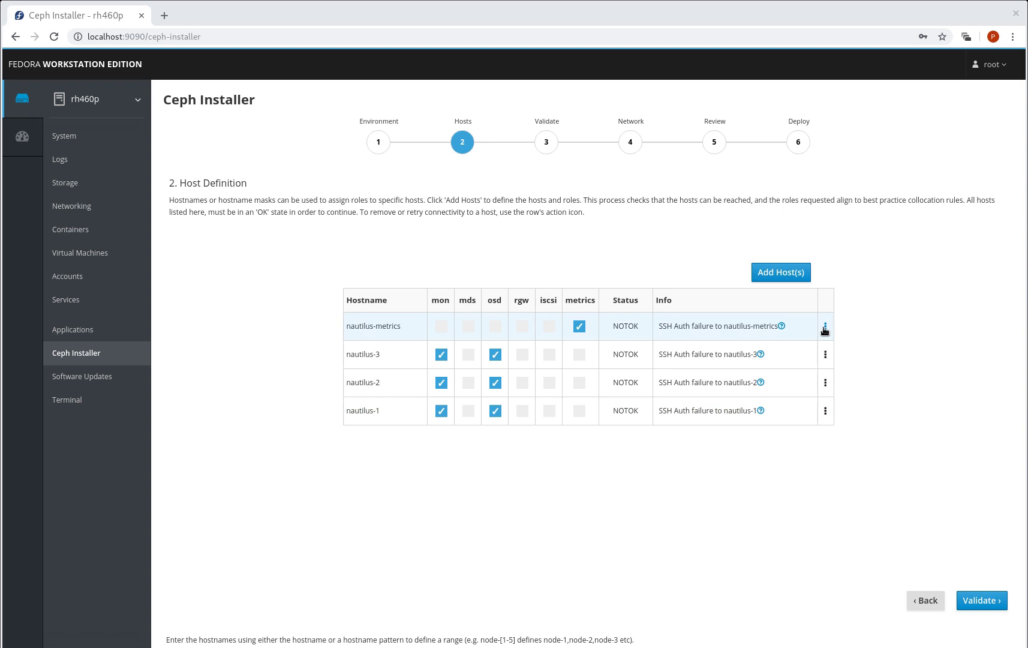
Step: Review nautilus-metrics' SSH authentication error and retry its connection
left_click(781, 327)
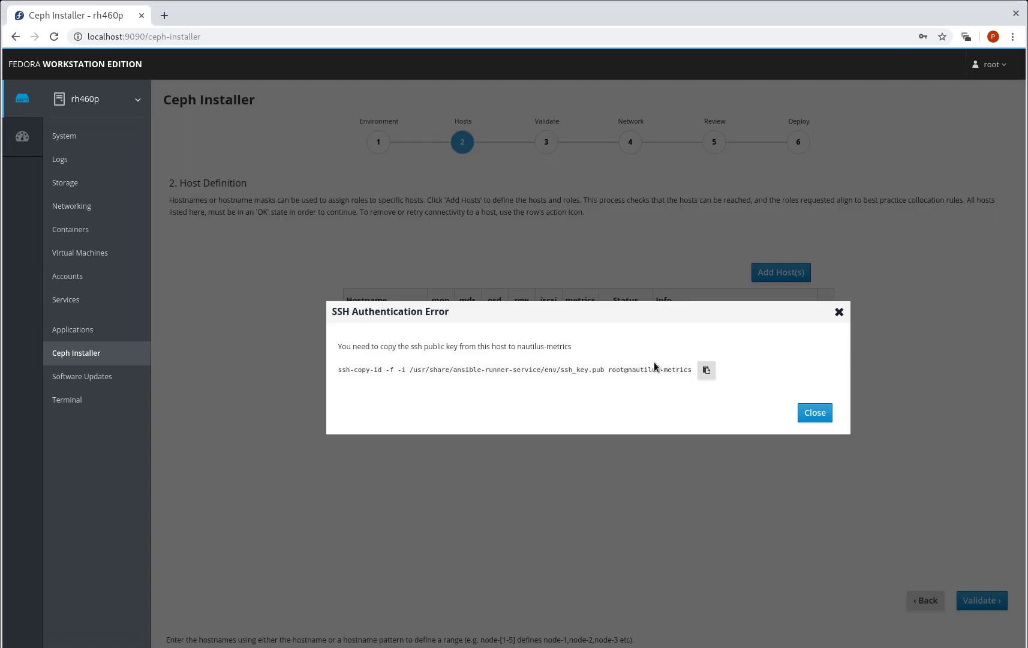
left_click(815, 411)
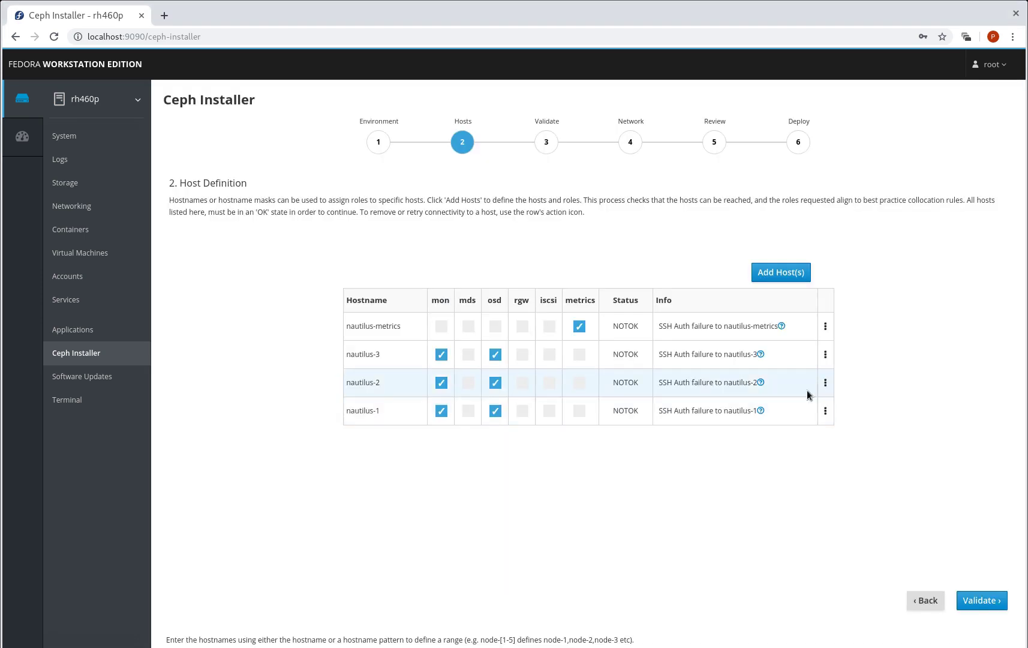
left_click(825, 327)
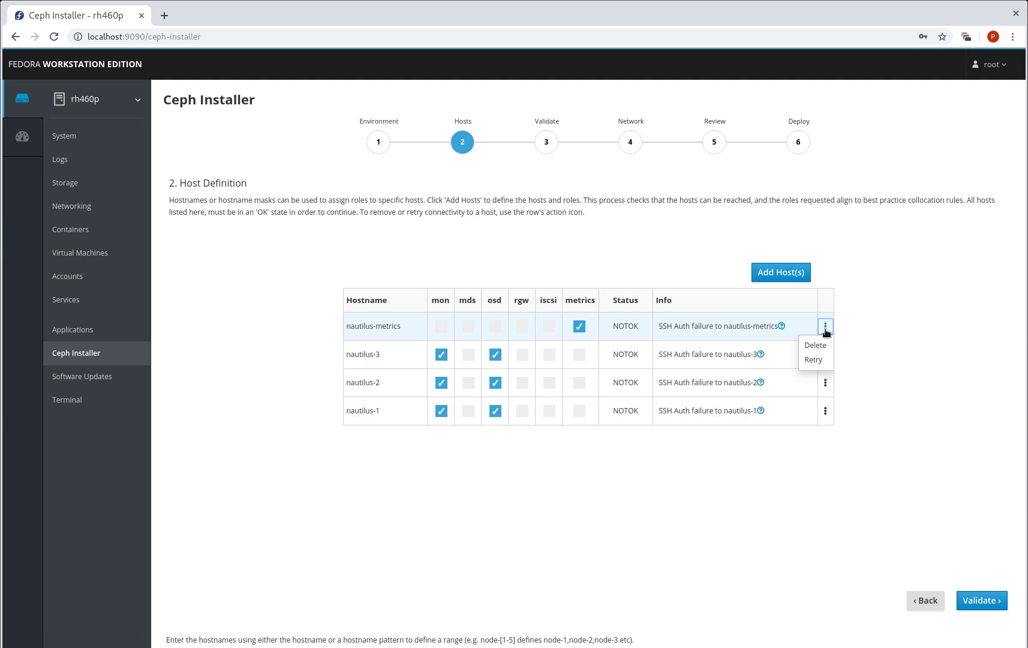
left_click(815, 359)
Step: Retry the connectivity checks for nautilus-3, nautilus-2 and nautilus-1
left_click(825, 354)
left_click(818, 387)
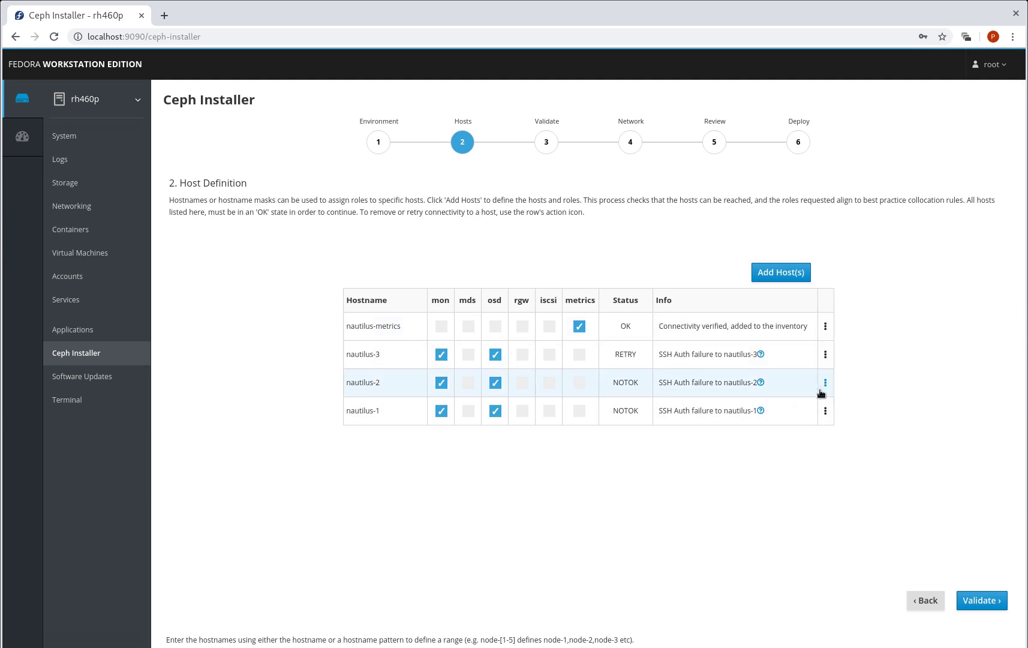
left_click(824, 383)
left_click(816, 416)
left_click(825, 412)
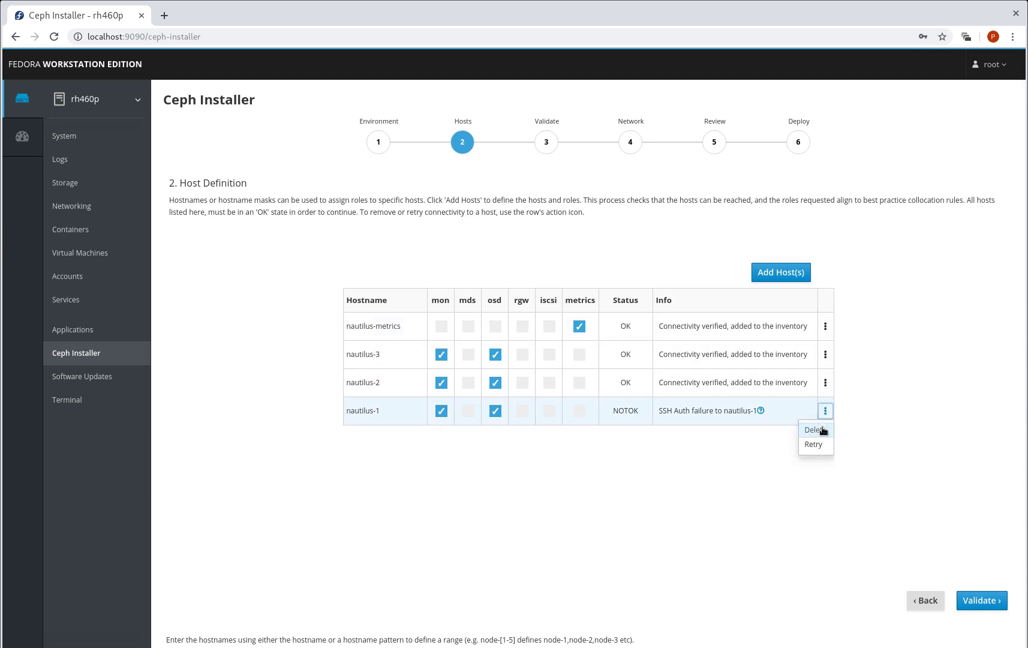
left_click(821, 450)
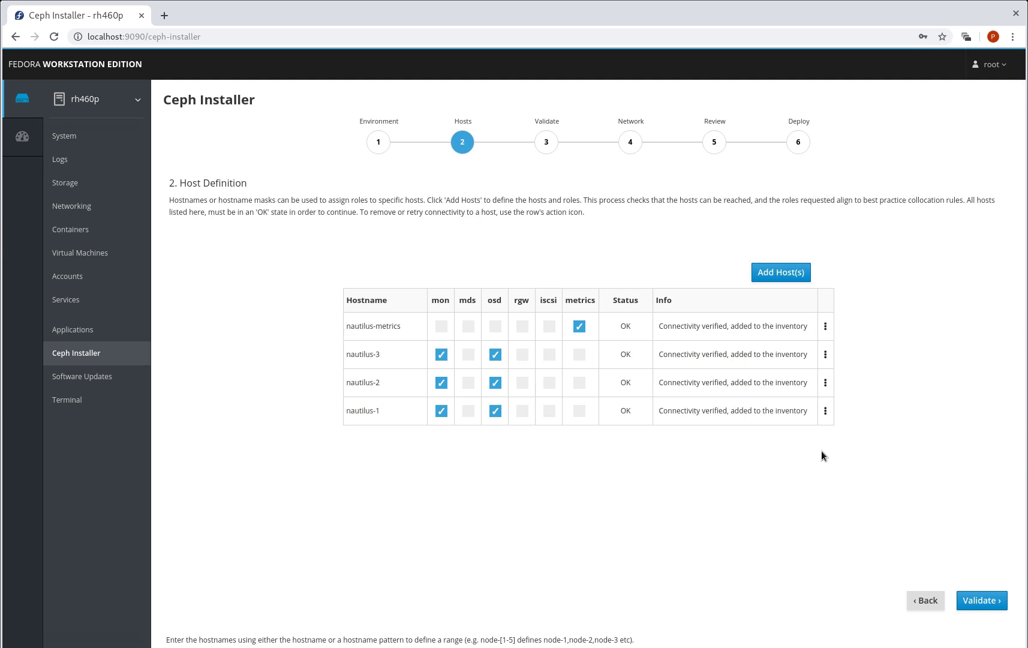
Step: Validate the hosts, then add the rgw role to nautilus-1 and mds to nautilus-3
left_click(961, 597)
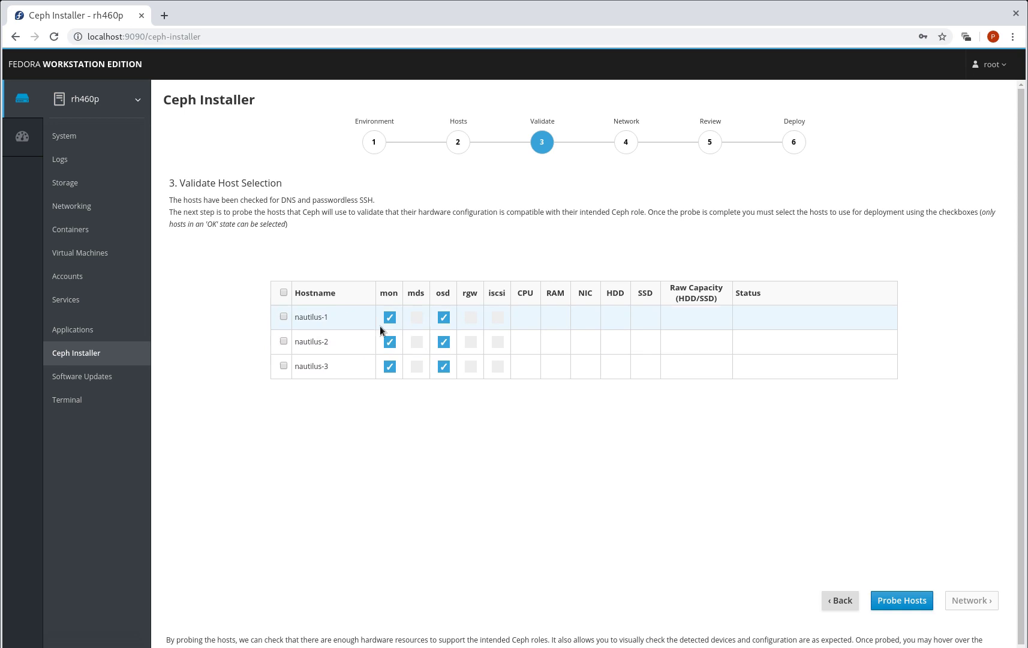
left_click(471, 317)
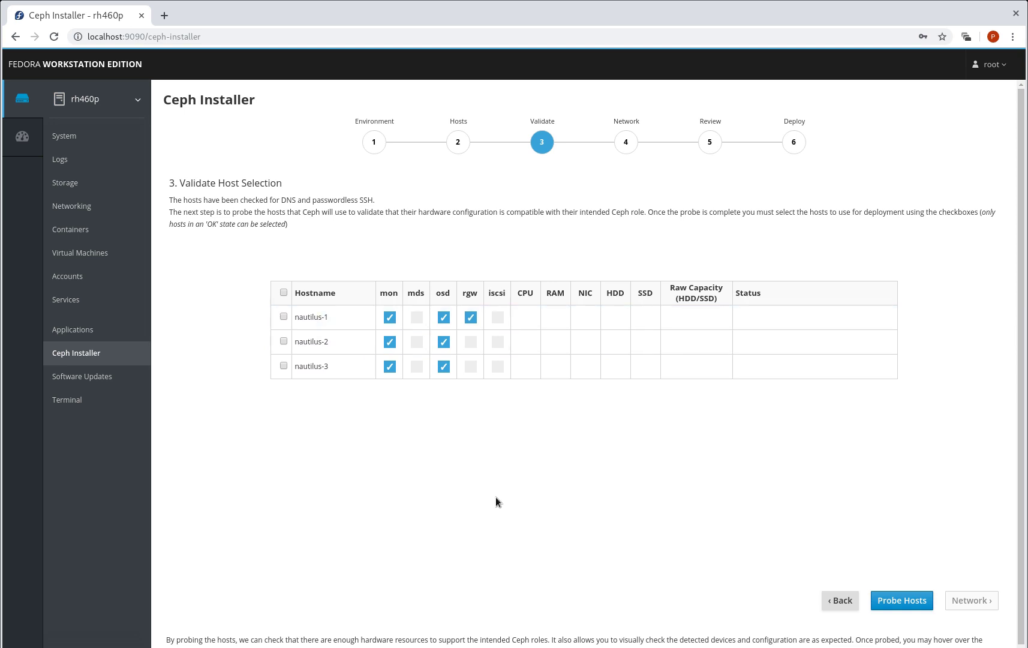
left_click(417, 366)
Step: Probe all three hosts' hardware and expand nautilus-1's four warnings
left_click(909, 606)
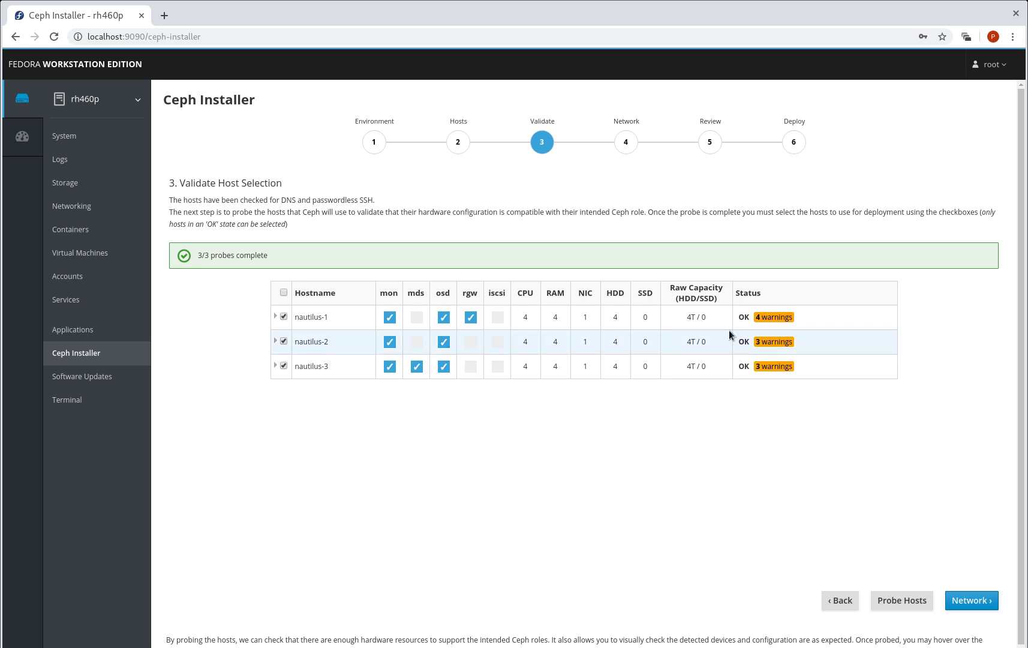
left_click(276, 316)
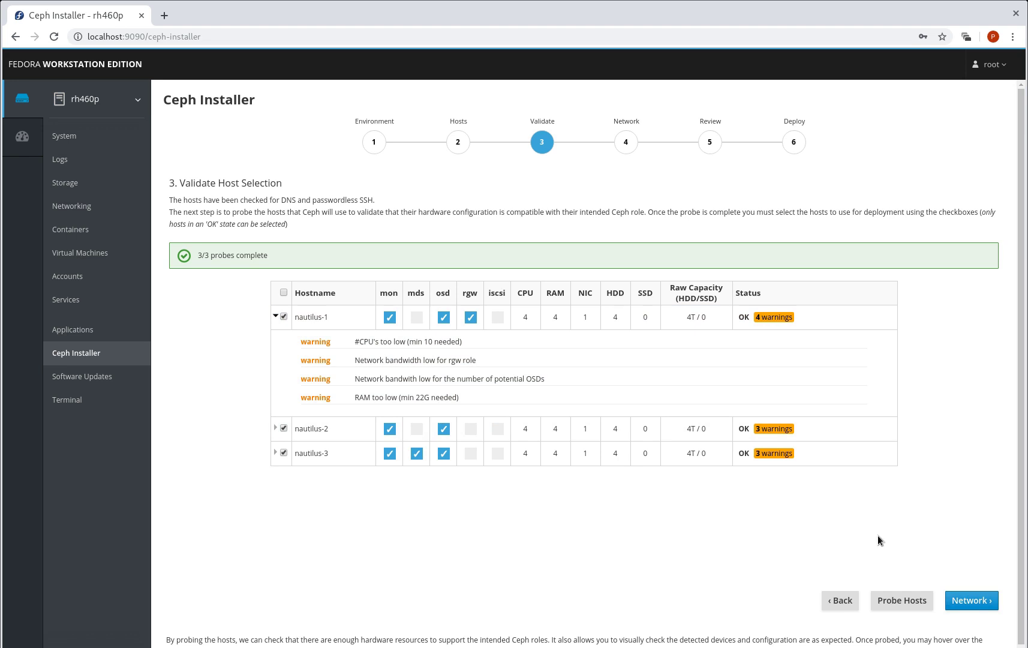
Step: Advance to Network Configuration, with 10.90.90.0/24 for the cluster, public and S3 networks
left_click(973, 604)
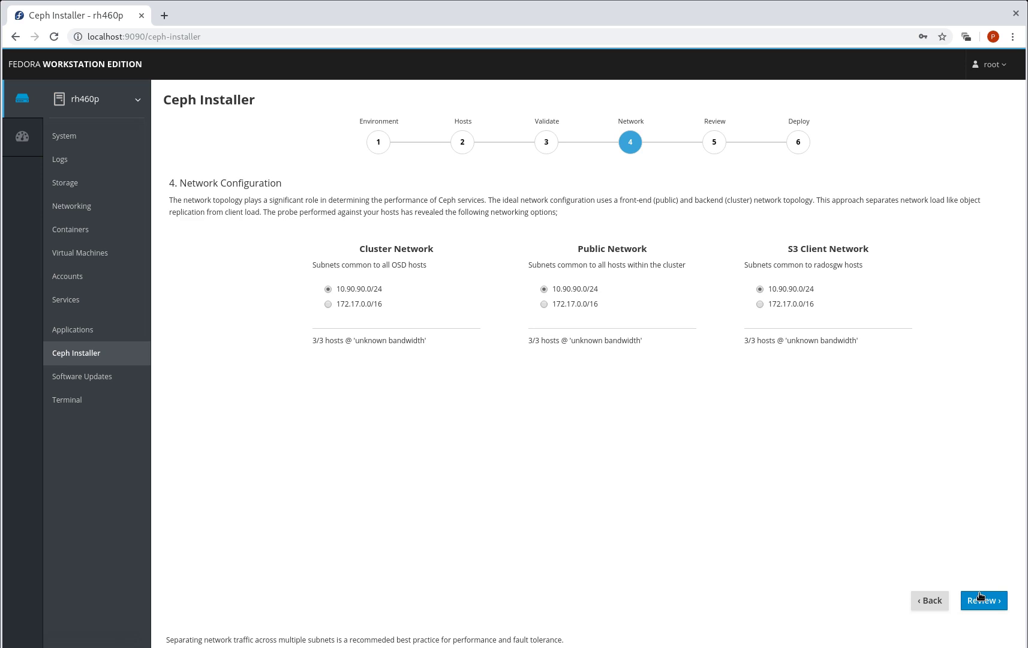
Step: Open the Review step and highlight nautilus-1's machine type
left_click(979, 597)
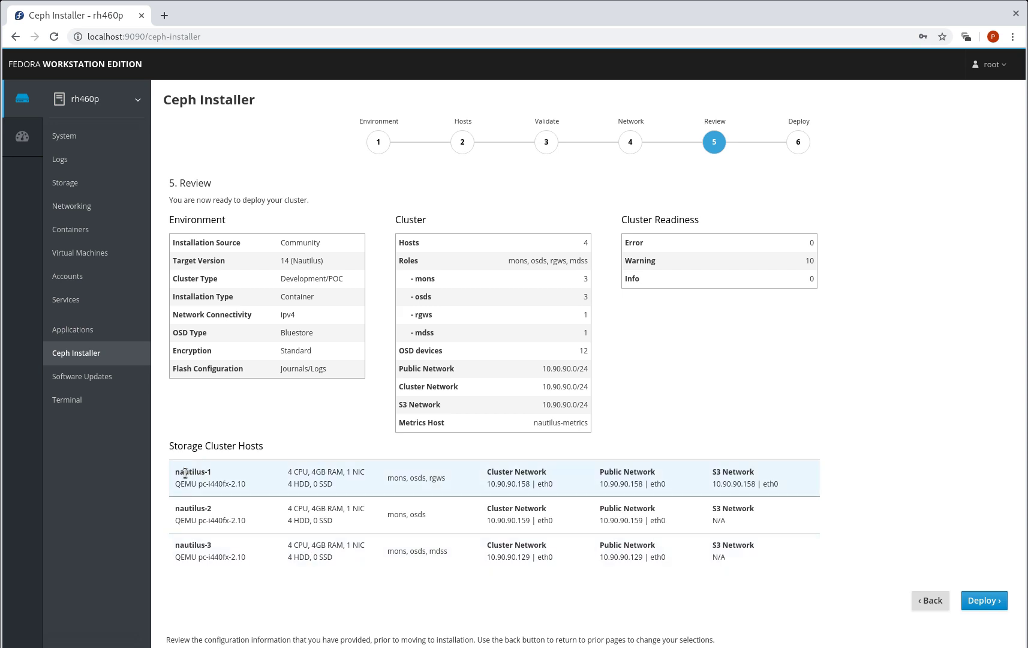
left_click_drag(175, 484, 251, 486)
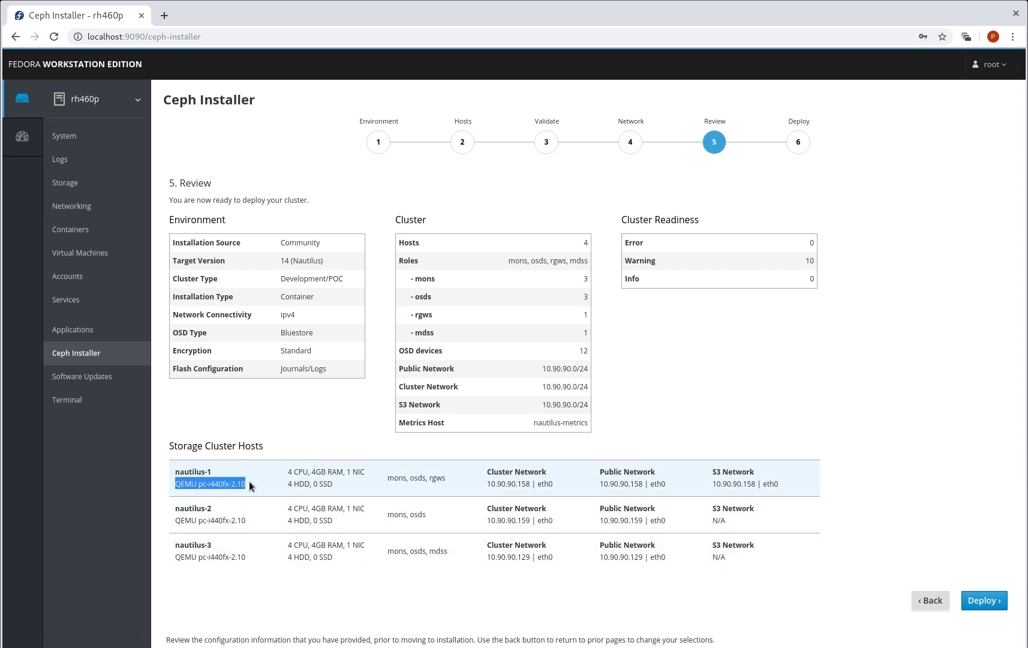
Step: Move to step 6, Deploy the Cluster, and save the Ansible settings
left_click(993, 601)
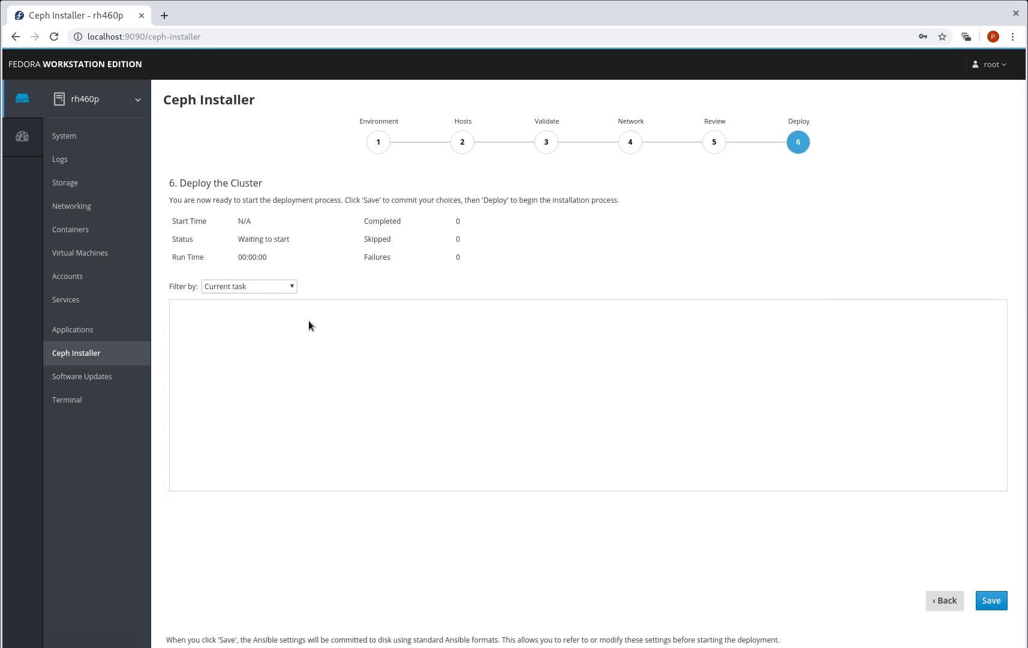
left_click(984, 607)
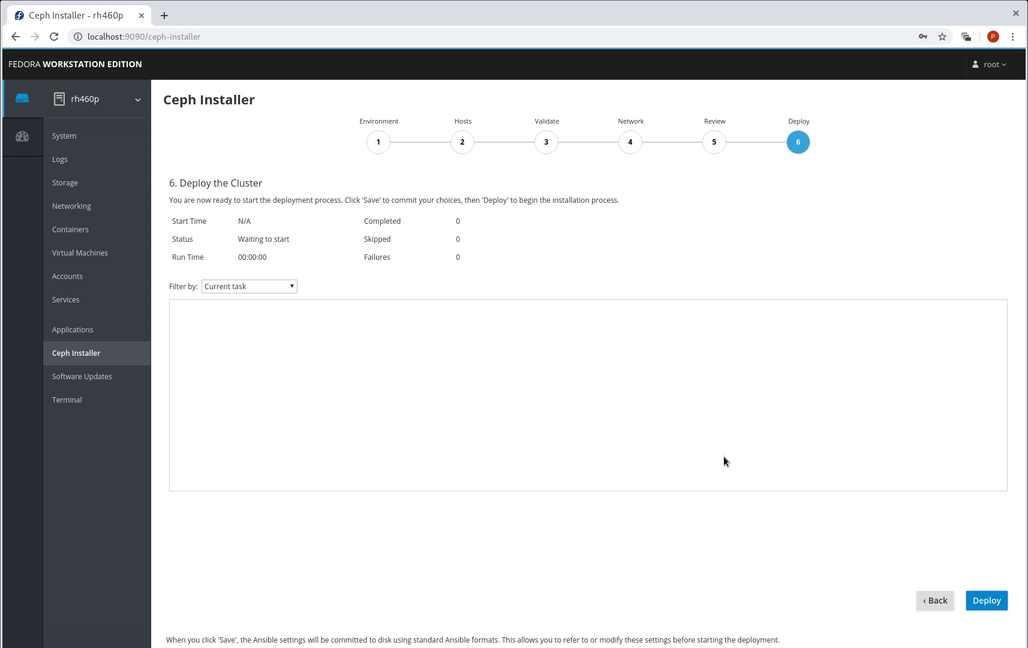
Step: Deploy the cluster and highlight its 00:18:16 total run time once it succeeds
left_click(999, 602)
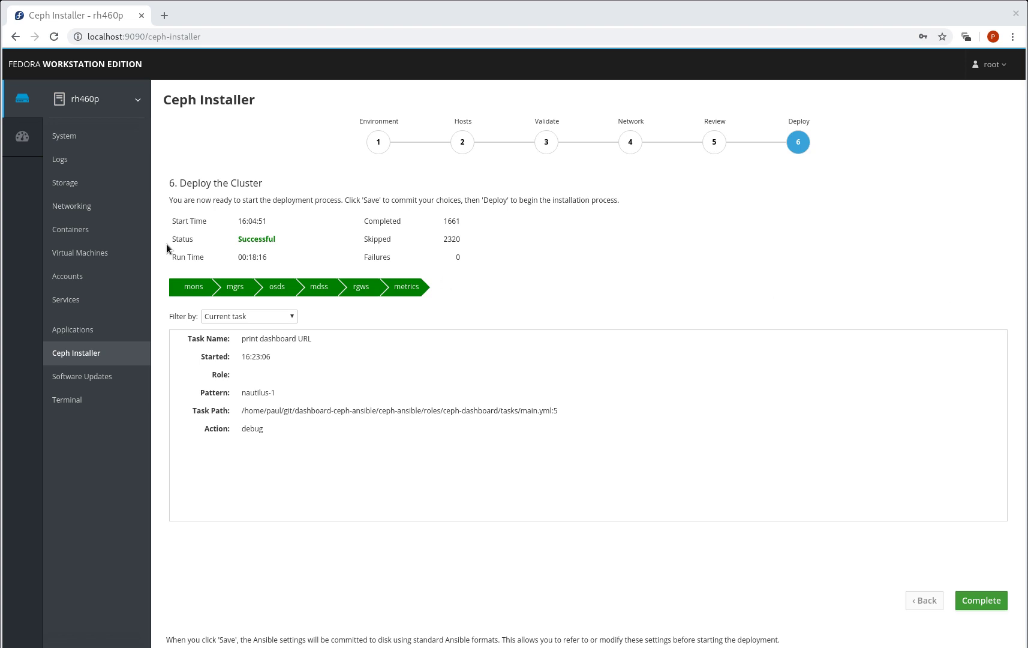
left_click_drag(238, 257, 267, 257)
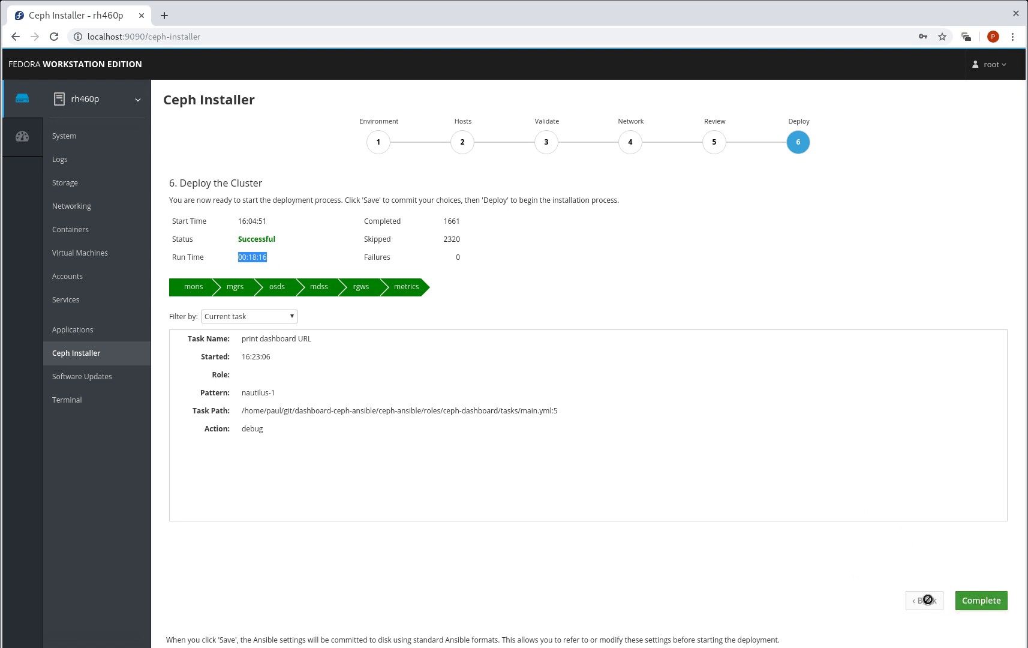
Step: Finish the wizard and review the status report: HEALTH_WARN, 12 OSDs up, mon quorum, and the dashboard URL
left_click(964, 600)
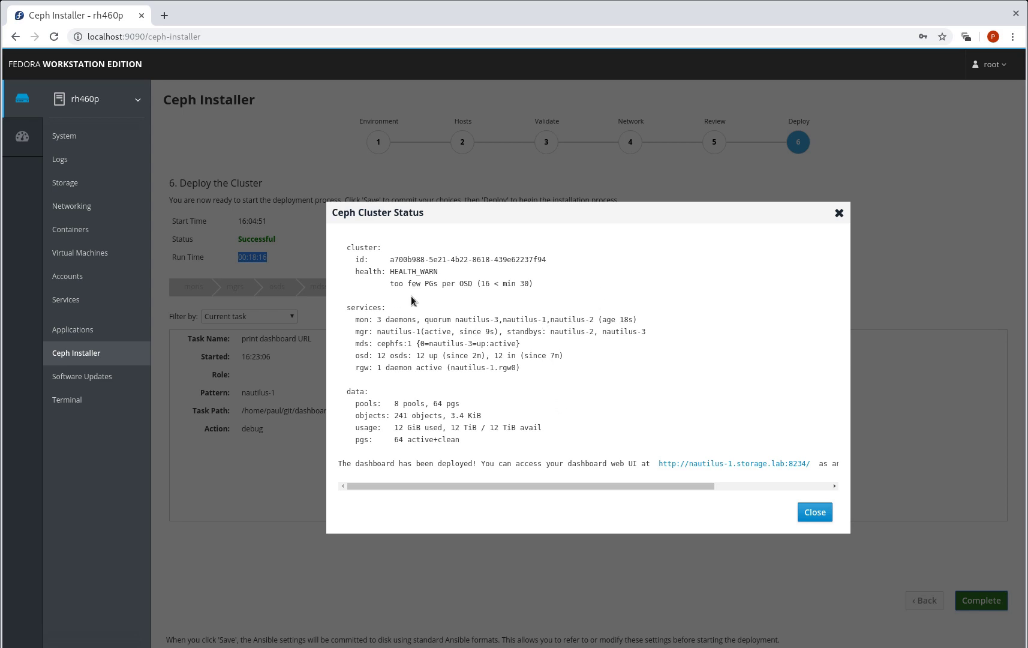
left_click_drag(389, 271, 439, 271)
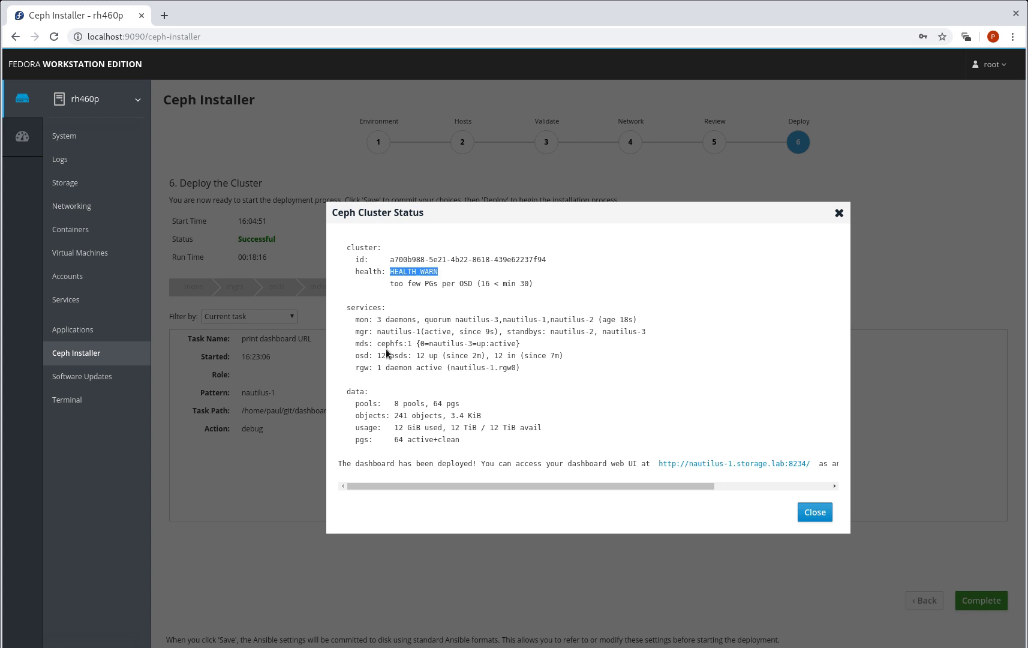
left_click_drag(378, 352, 445, 354)
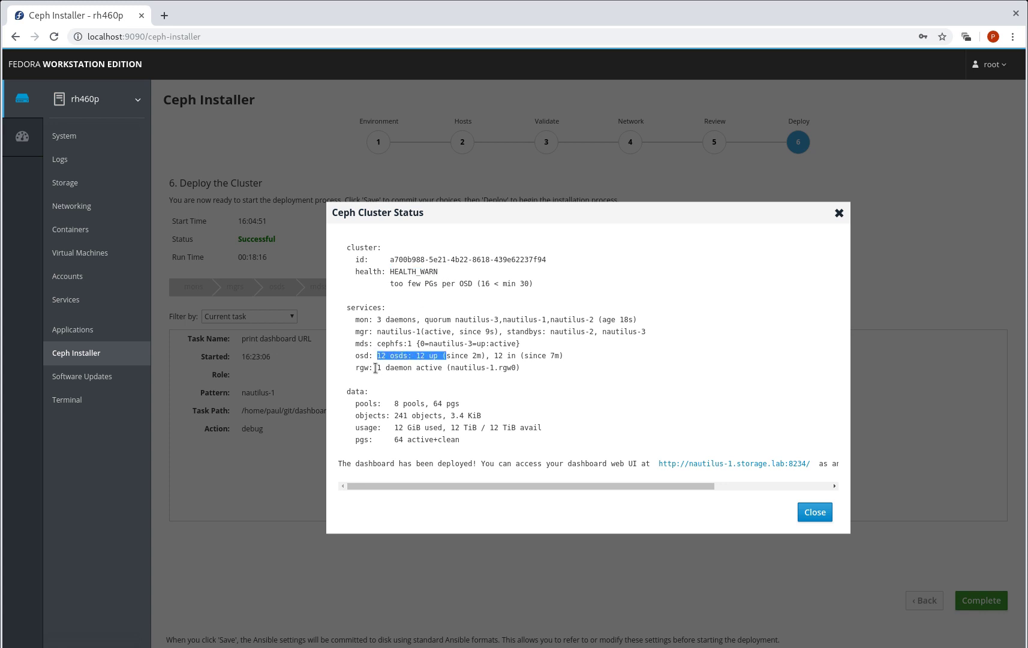
mouse_move(378, 368)
left_mouse_down()
mouse_move(384, 373)
mouse_move(384, 343)
mouse_move(410, 343)
left_mouse_up()
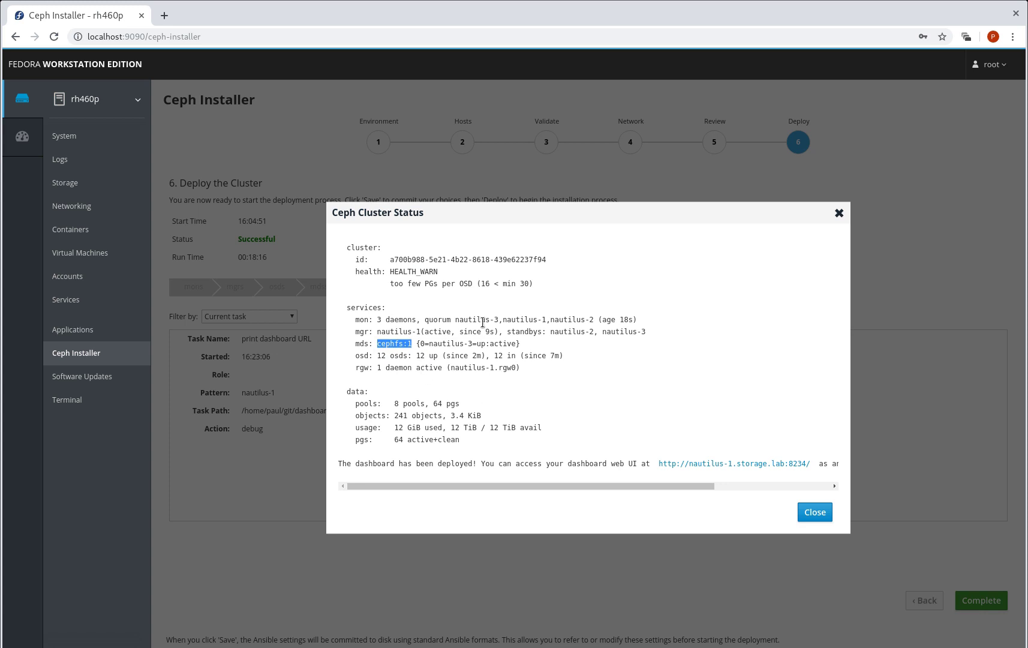
left_click_drag(482, 321, 632, 326)
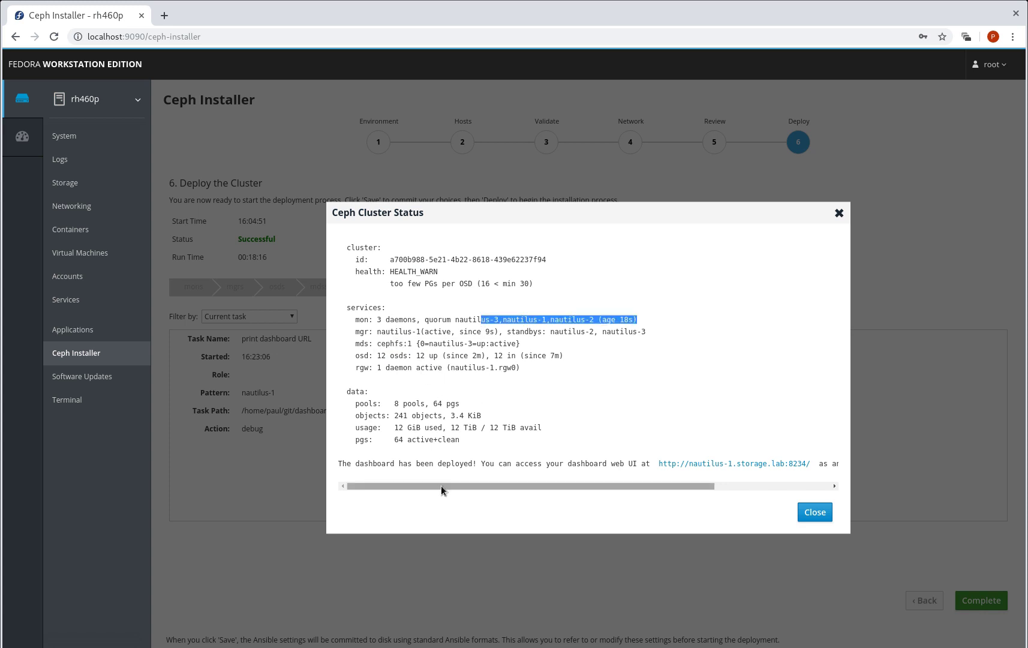
left_click_drag(441, 485, 433, 484)
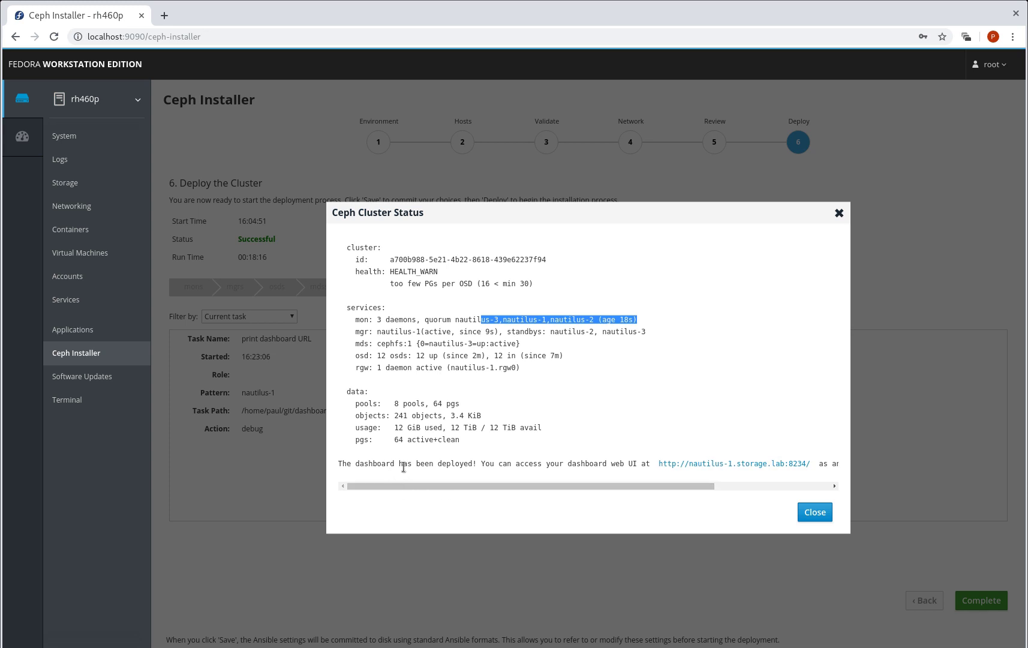
left_click_drag(521, 484, 589, 481)
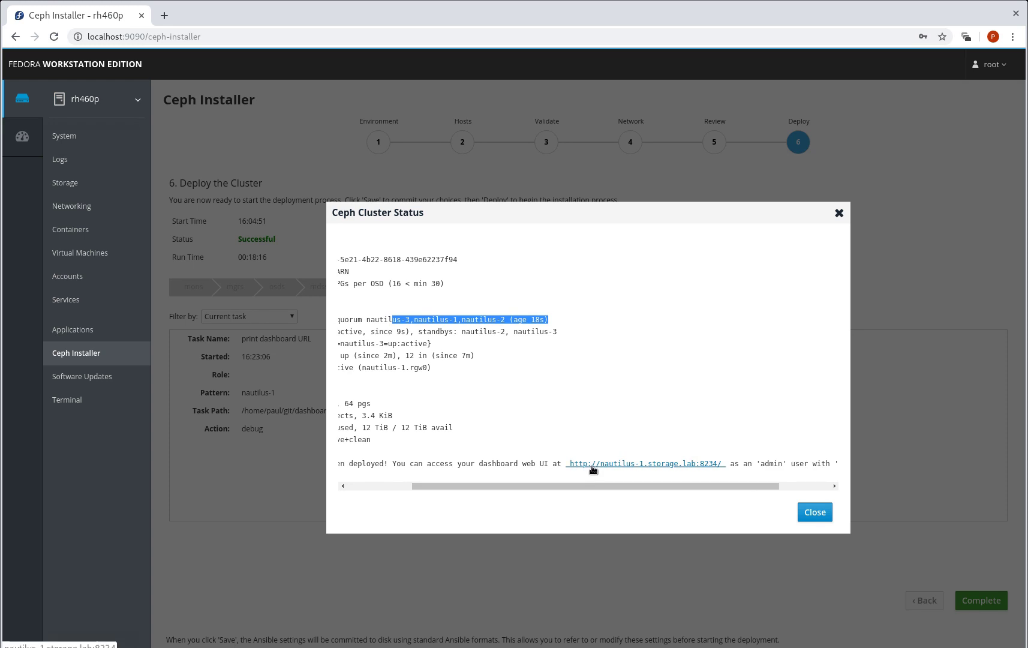
Step: Open the dashboard URL in a new tab and log in with the autofilled admin credentials
left_click(592, 465)
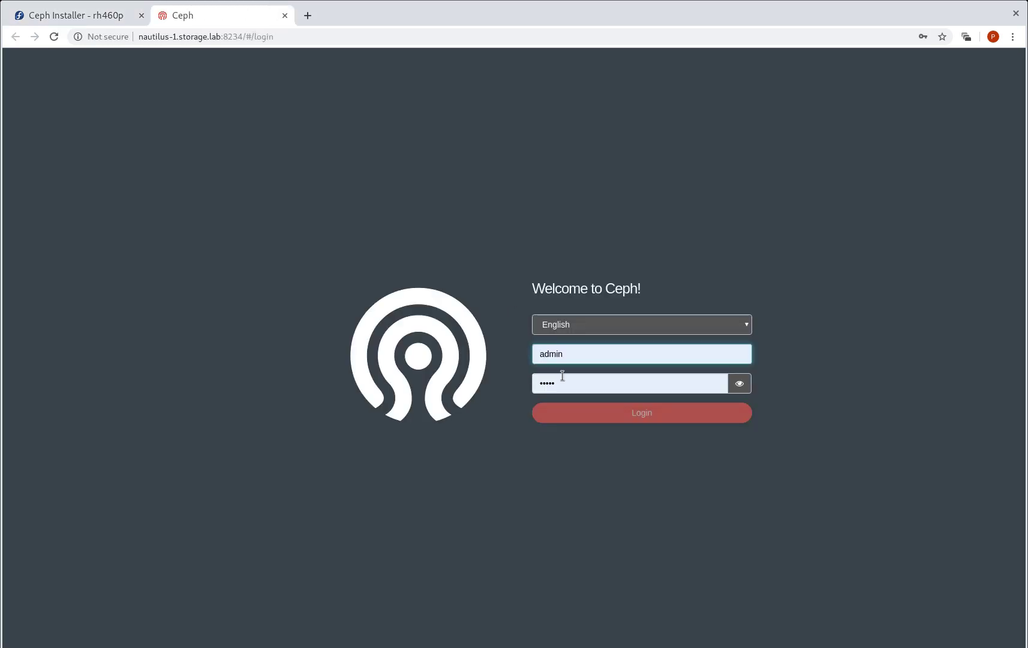
left_click(572, 413)
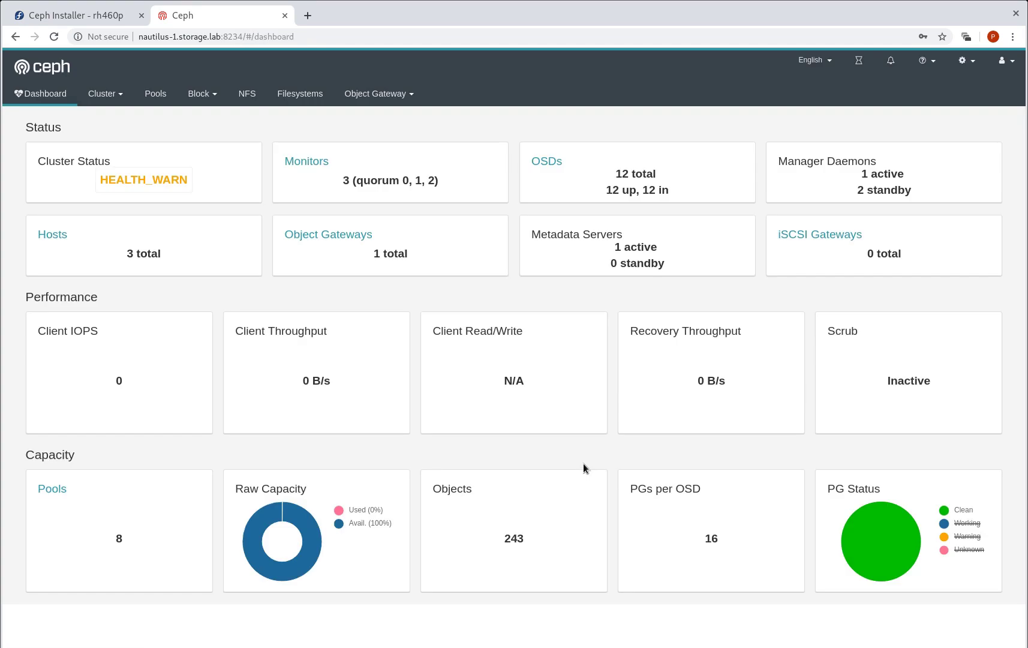